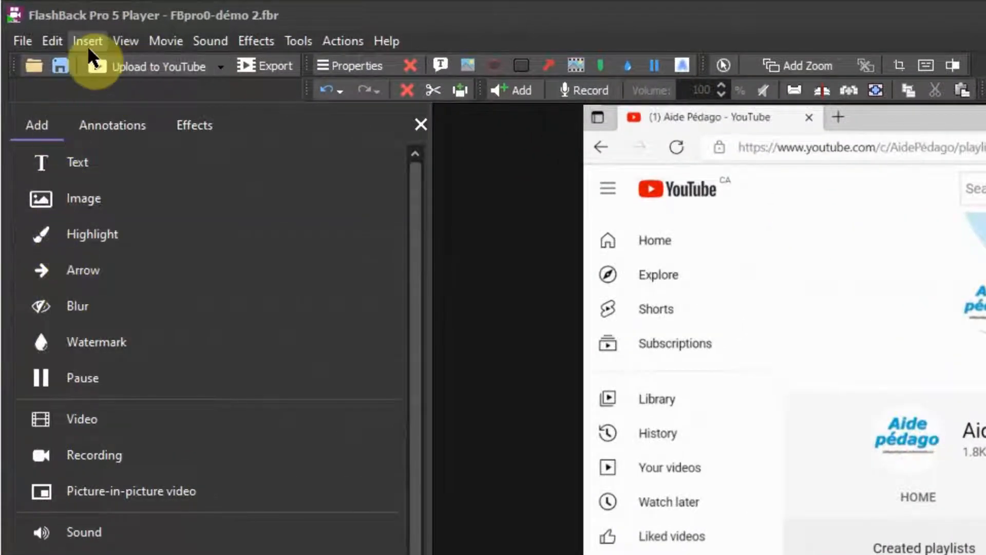
click(87, 42)
click(105, 90)
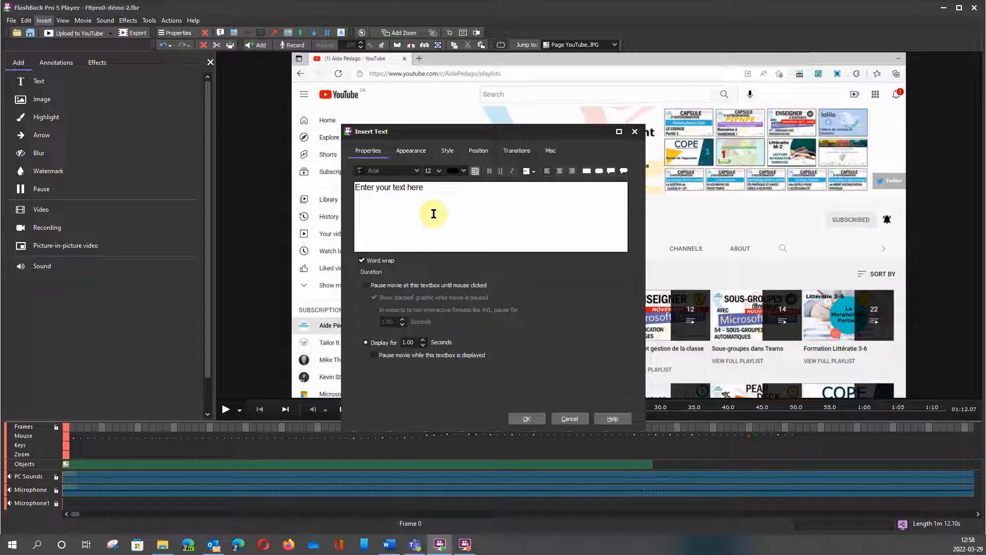
click(574, 420)
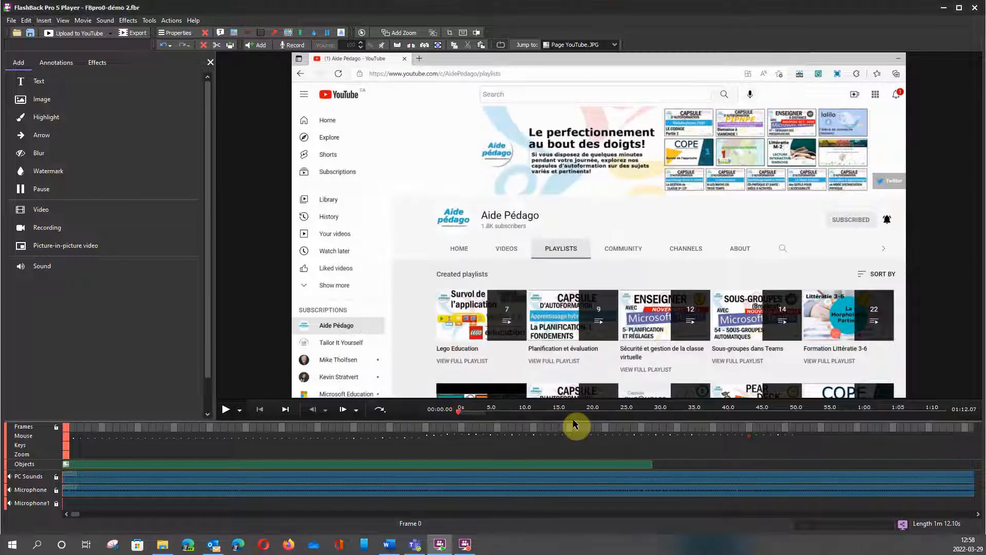
Place the dark red textbox annotation on the movie over the channel banner and open it for editing.
click(62, 67)
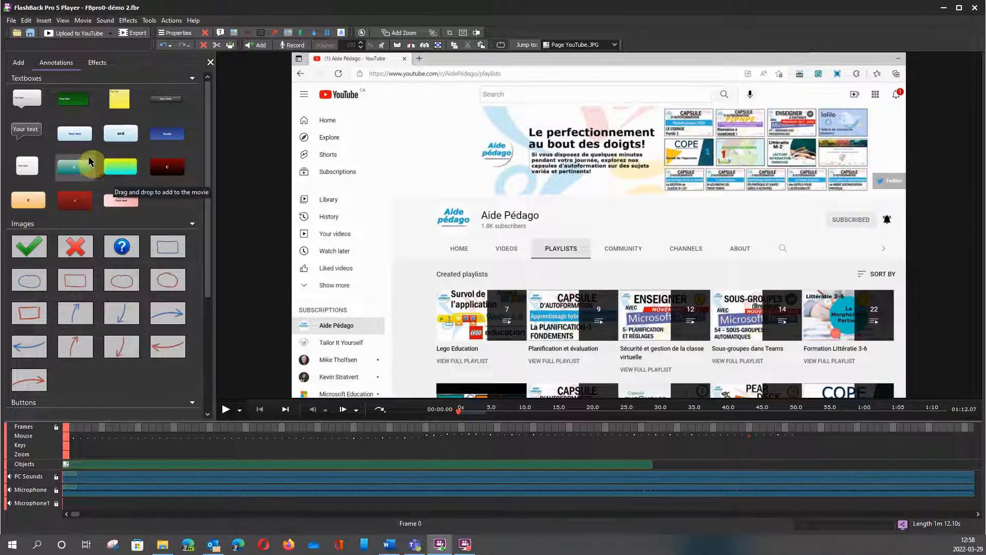
drag(167, 166, 639, 208)
double_click(516, 211)
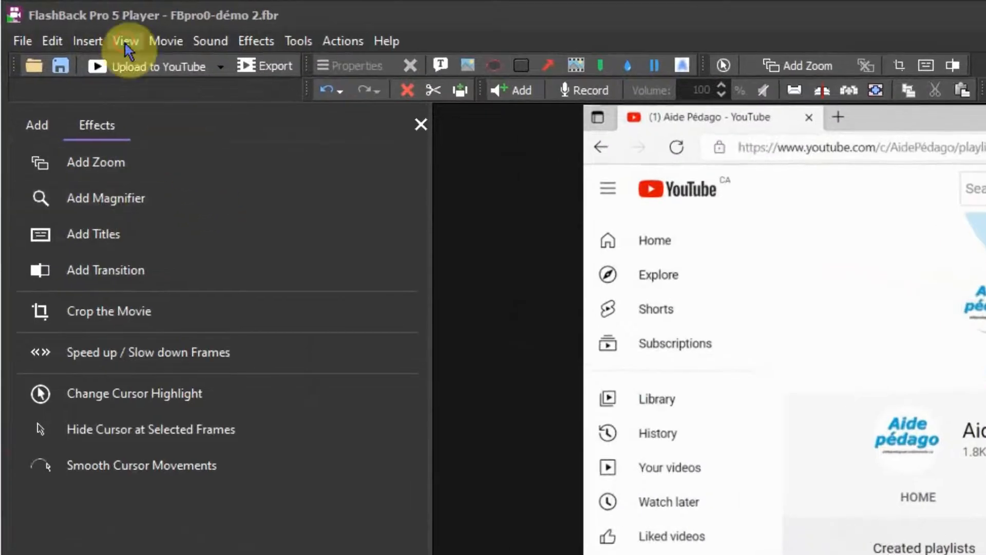
Enable the Annotations section of the side panel and bring it up.
click(126, 42)
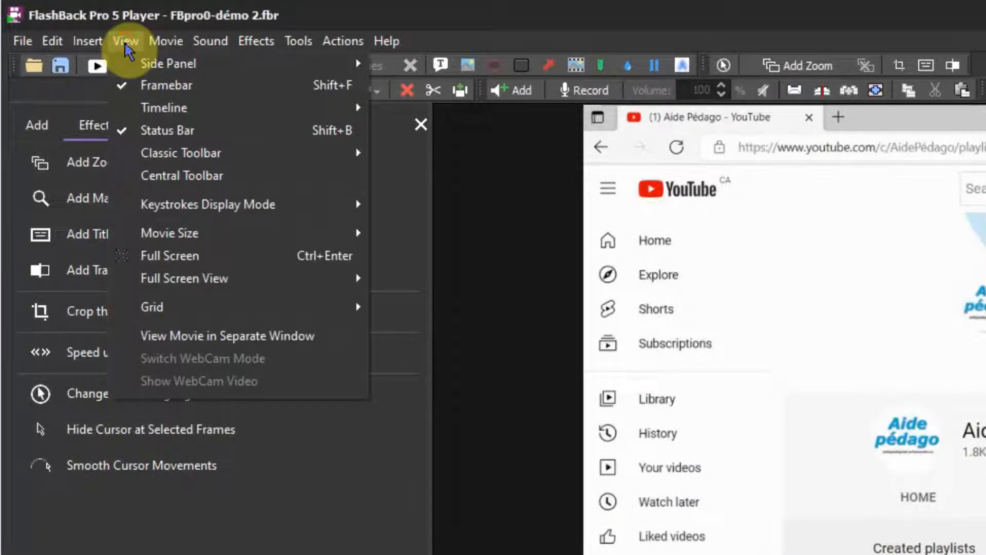
mouse_move(192, 72)
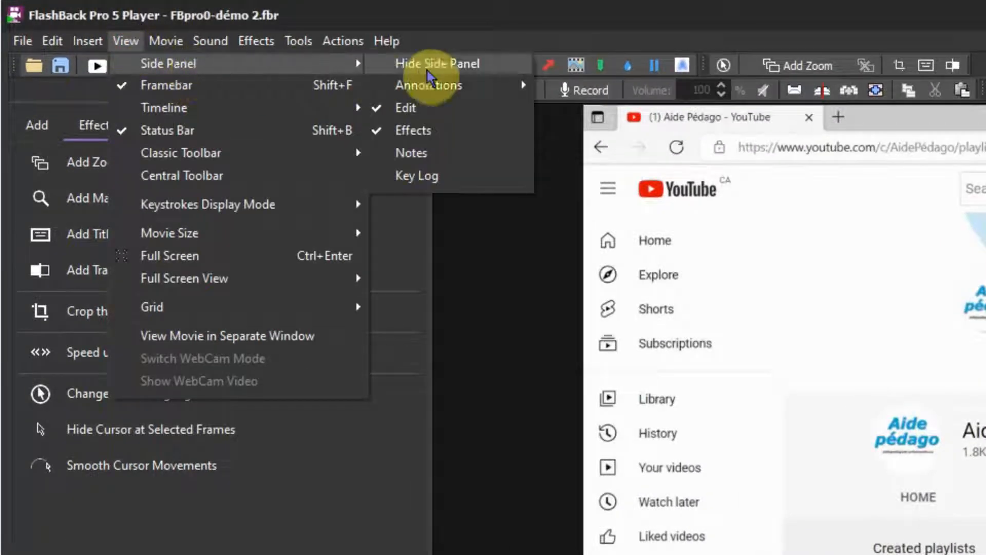
mouse_move(444, 91)
click(596, 86)
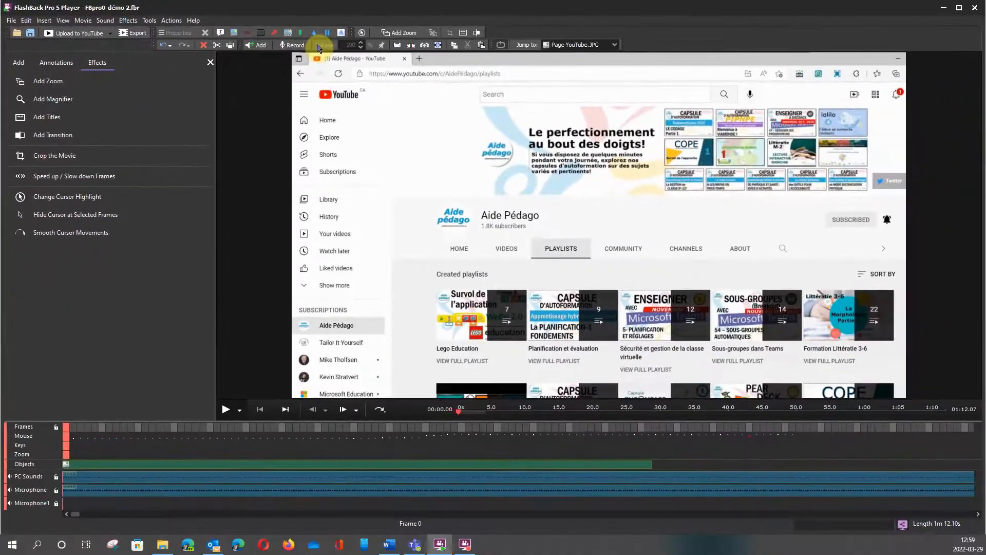
click(66, 76)
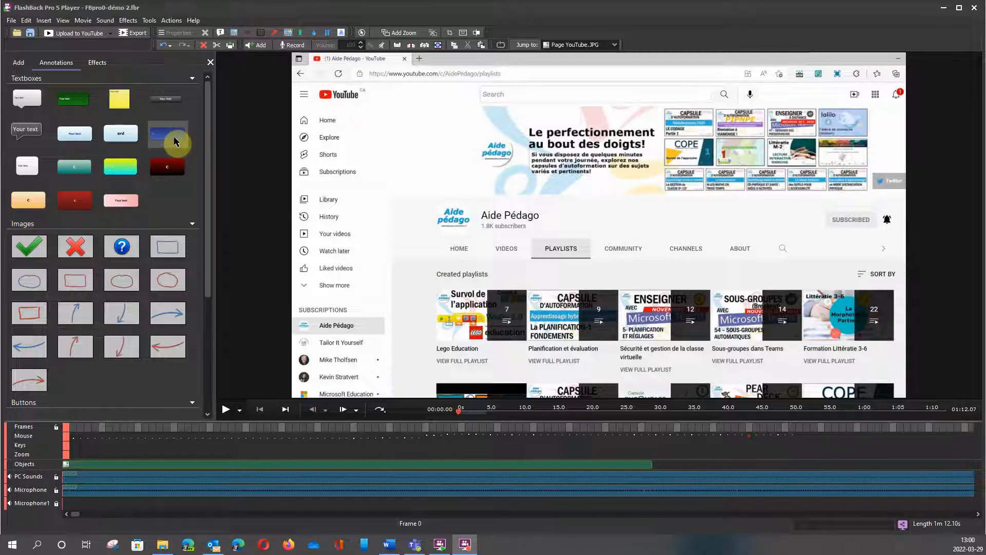
Format the word "texte" in the blue textbox annotation at size 48, bold and centred.
double_click(175, 141)
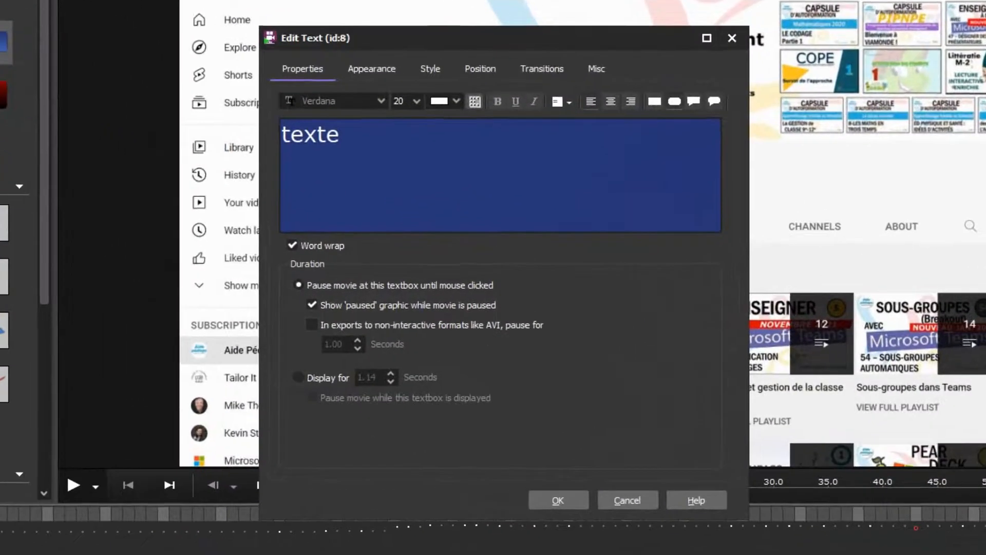
drag(345, 137, 257, 137)
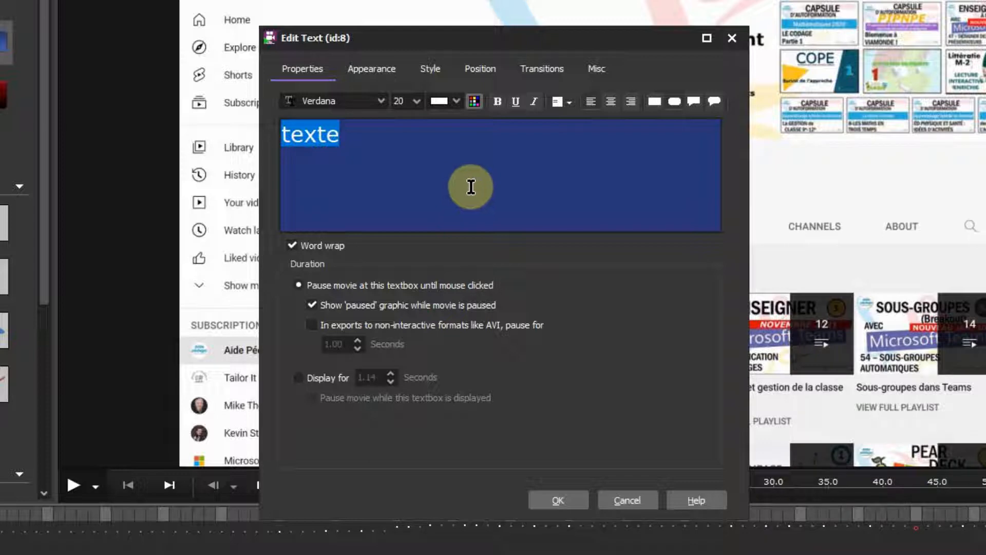
click(417, 100)
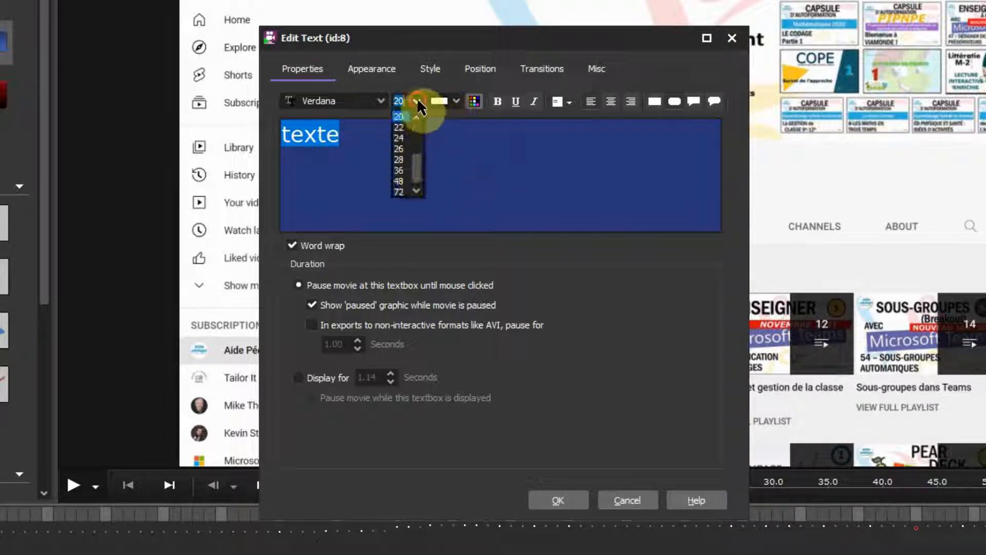
click(400, 138)
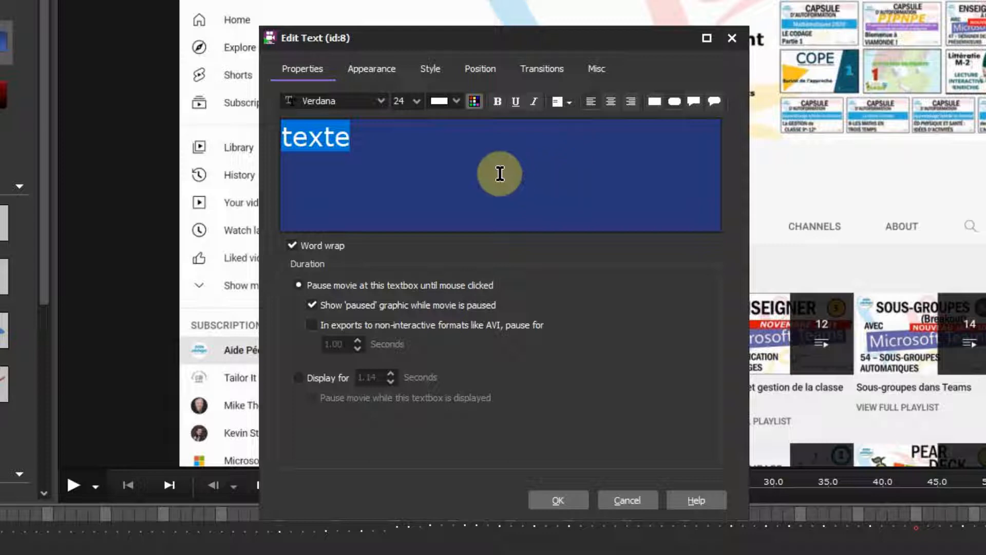
click(416, 101)
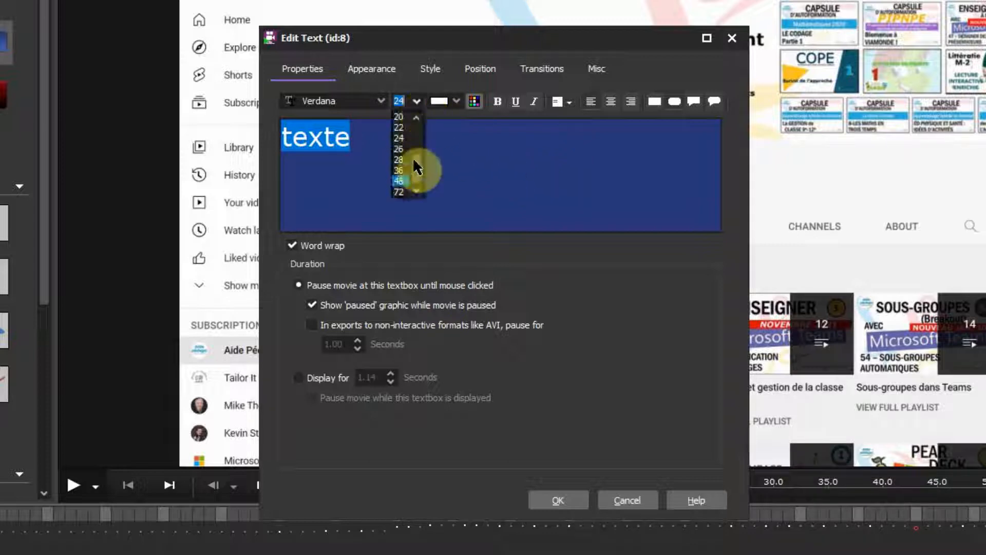
click(397, 182)
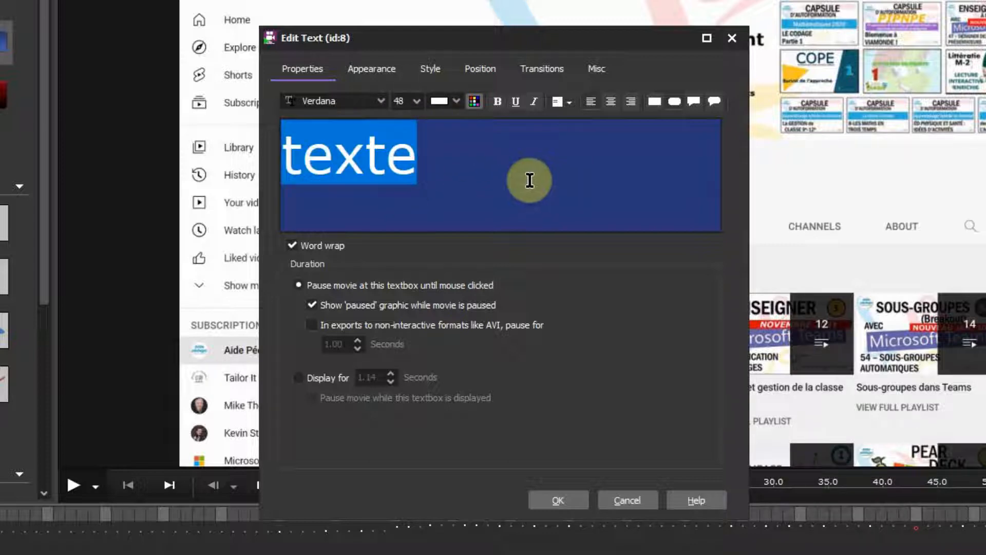
click(498, 102)
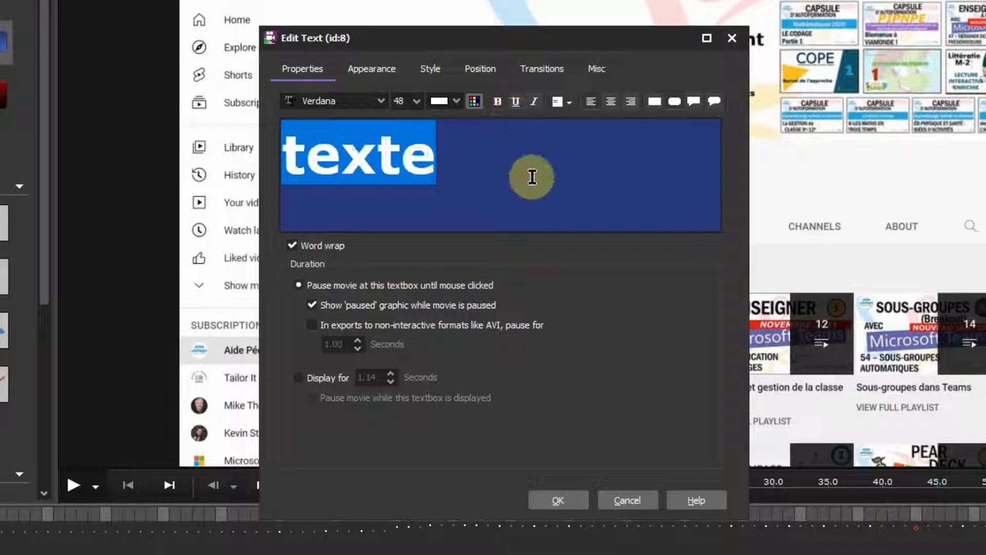
click(611, 103)
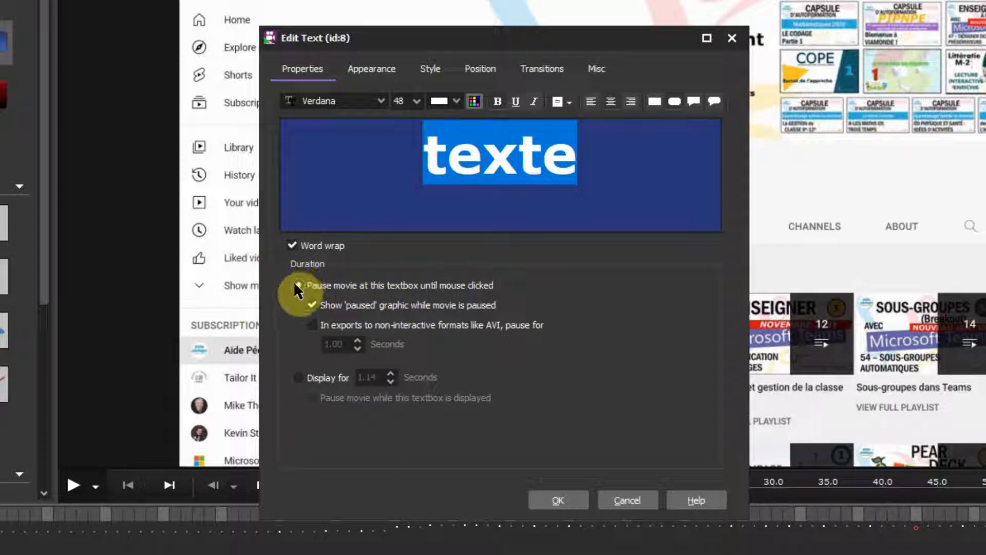
Switch the textbox's duration to a timed display in seconds and set its width to 800.
click(299, 377)
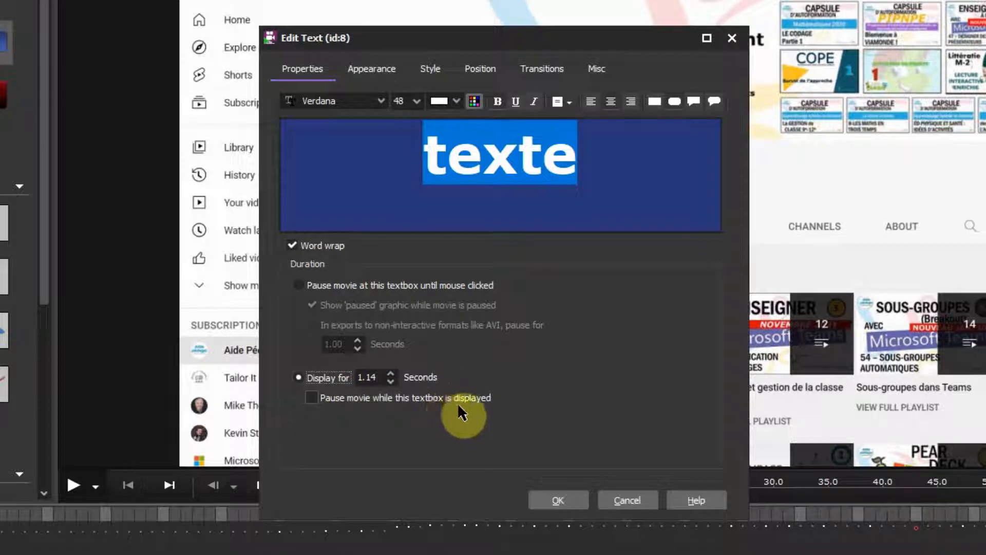
click(377, 69)
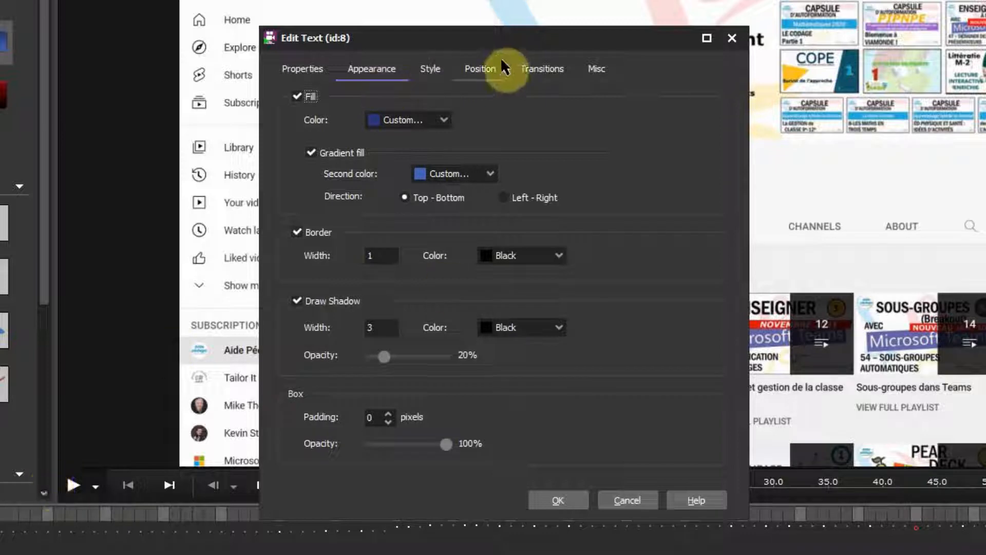
click(482, 72)
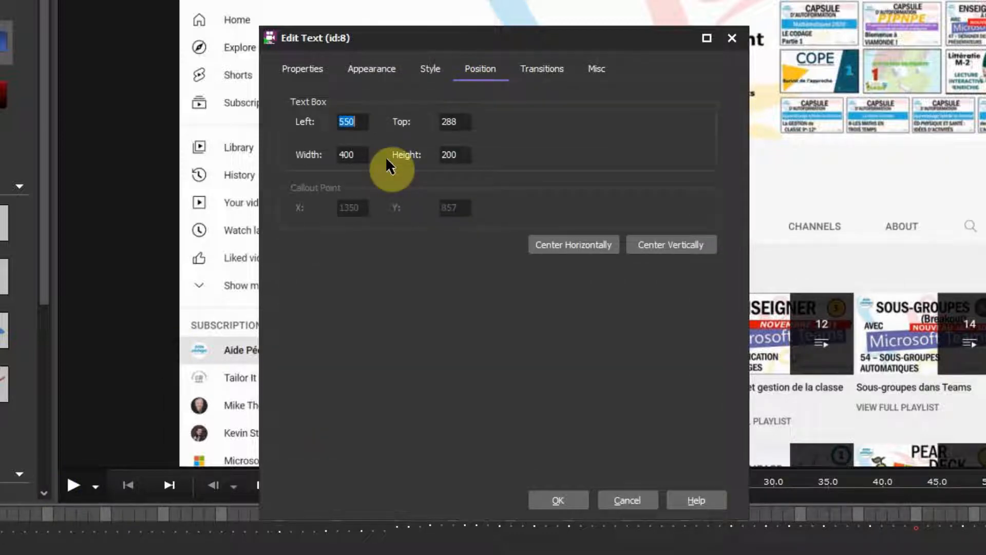
double_click(339, 155)
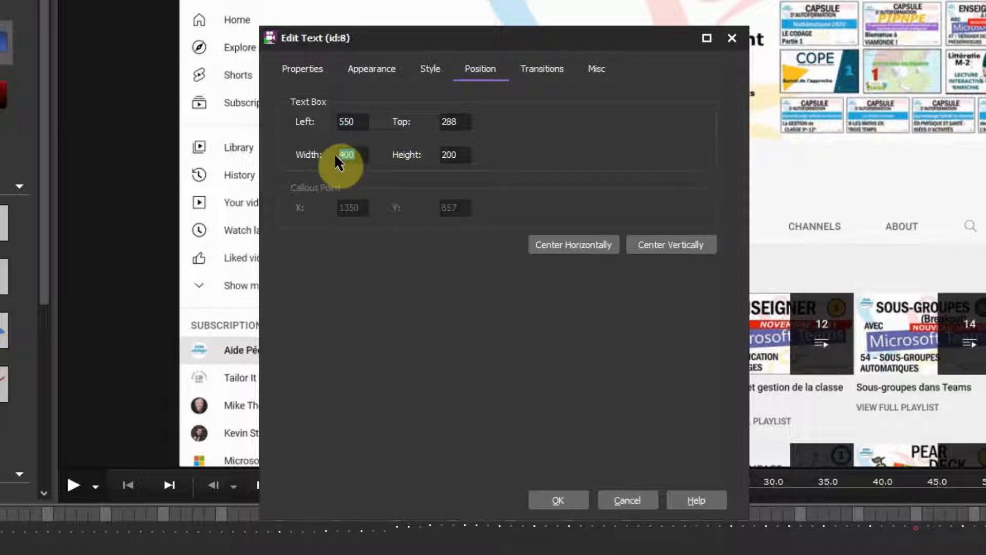
text(800)
click(456, 153)
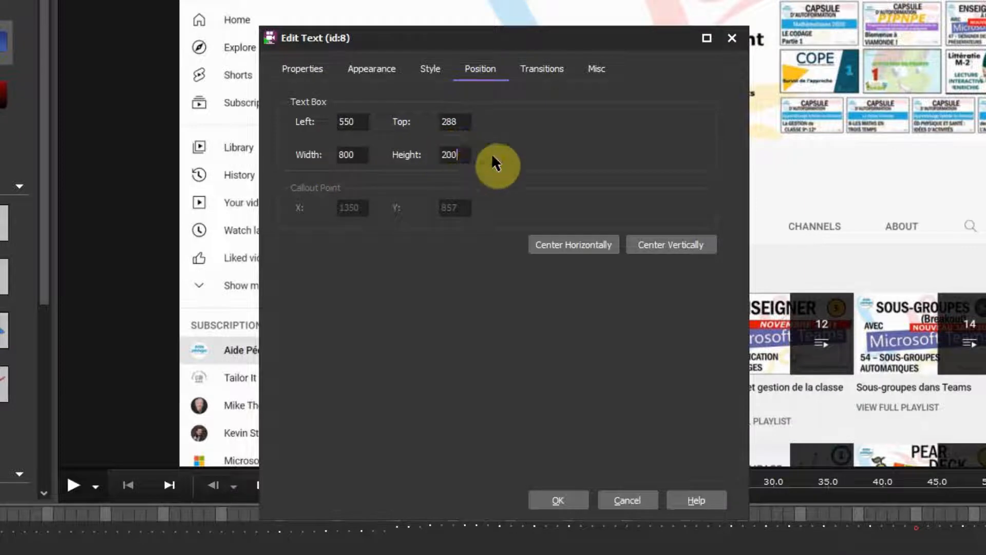
Set the textbox's fade-in duration to 0.50 seconds, adjust its fade-out duration, and accept the text settings.
click(546, 68)
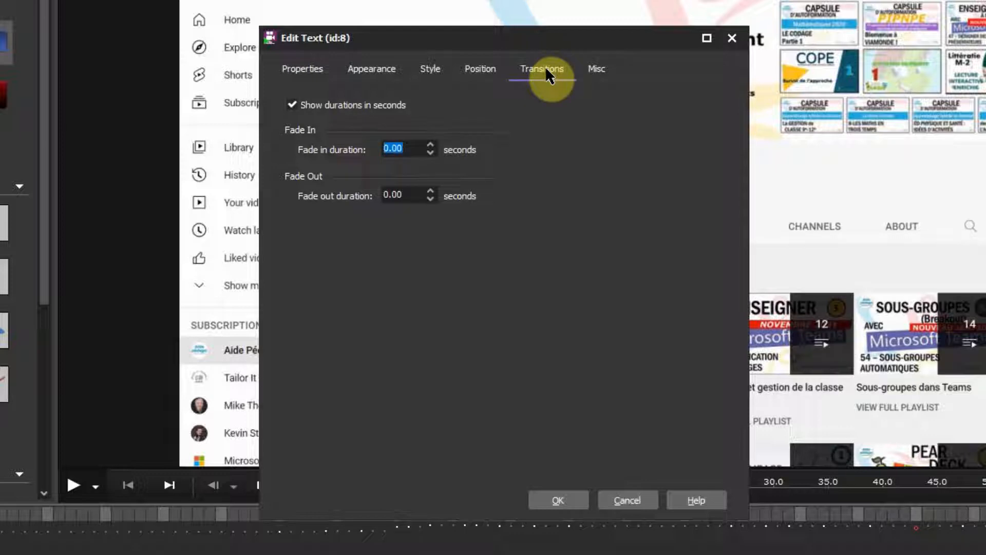
click(431, 145)
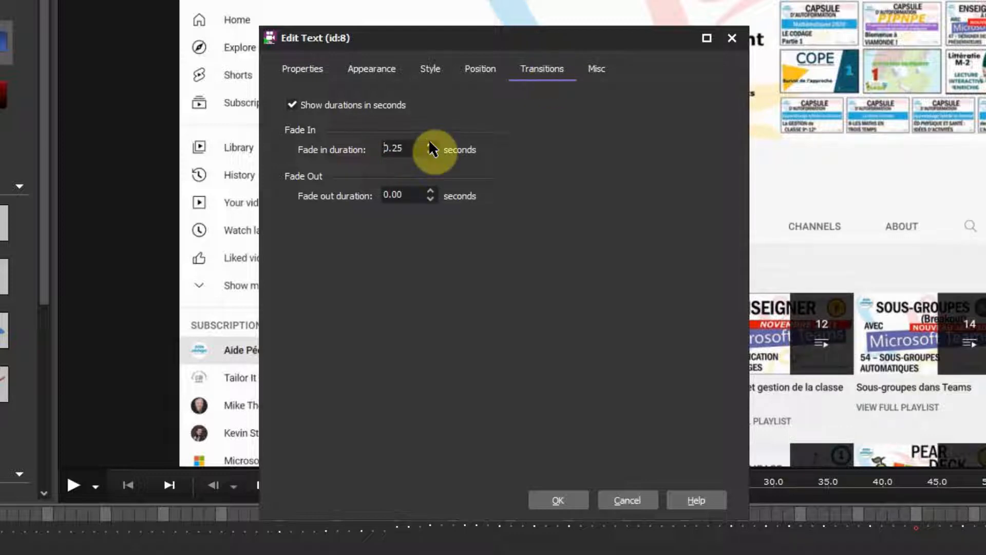
click(430, 142)
click(431, 191)
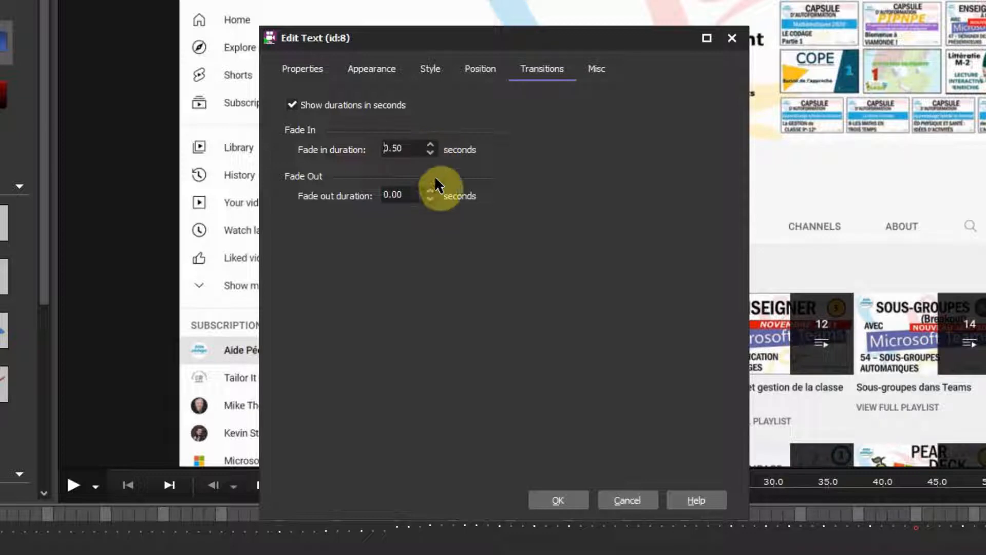
click(430, 191)
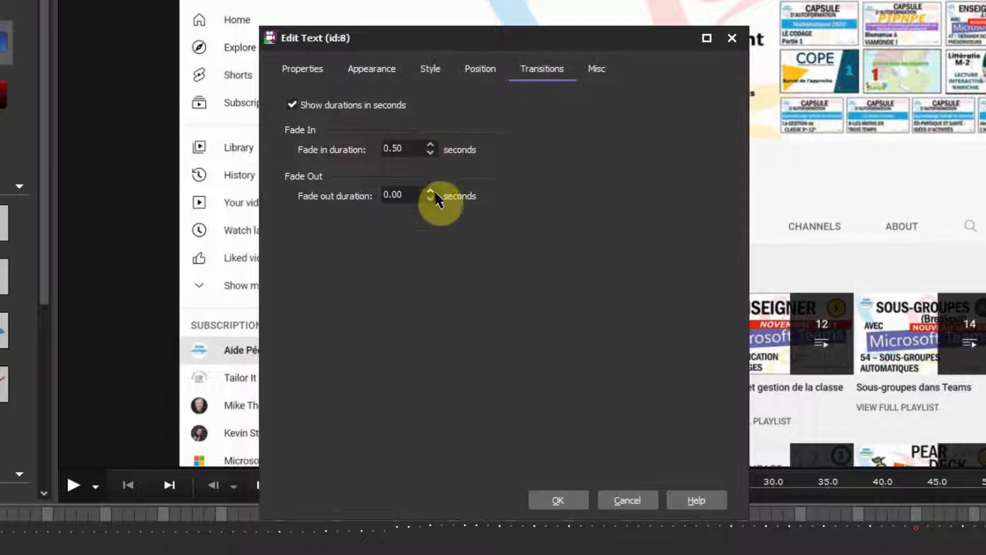
click(565, 500)
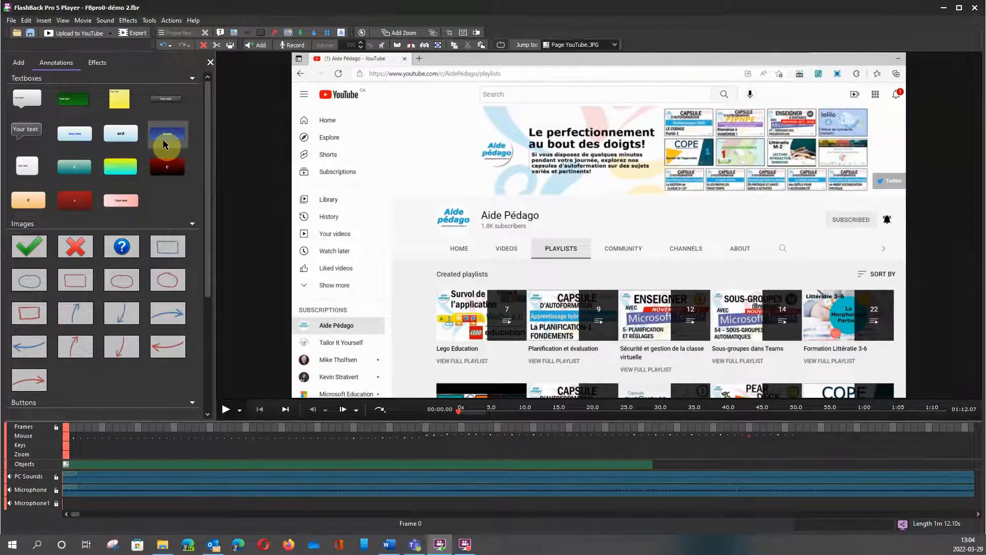
Place the blue "texte" textbox on the movie over the channel banner.
mouse_move(162, 139)
mouse_down()
mouse_move(269, 159)
mouse_move(644, 190)
mouse_up()
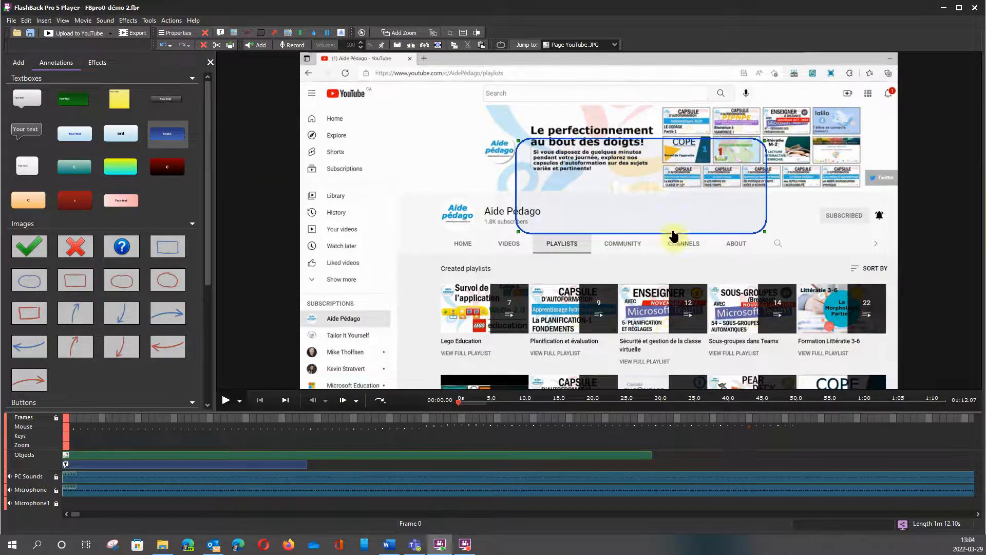
double_click(660, 189)
drag(539, 205, 438, 207)
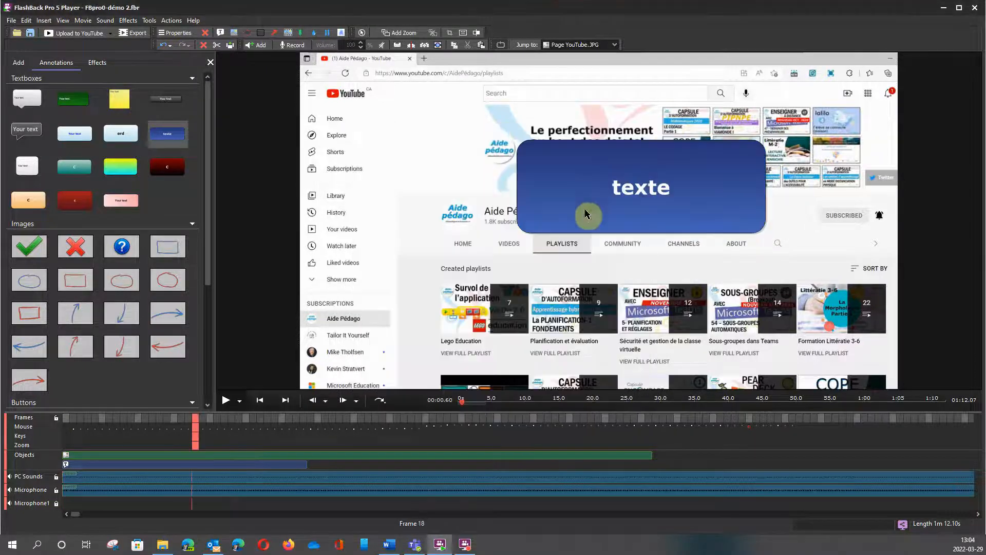
Reposition the blue textbox above the channel's navigation row and widen it by extending its left edge.
drag(587, 214, 538, 230)
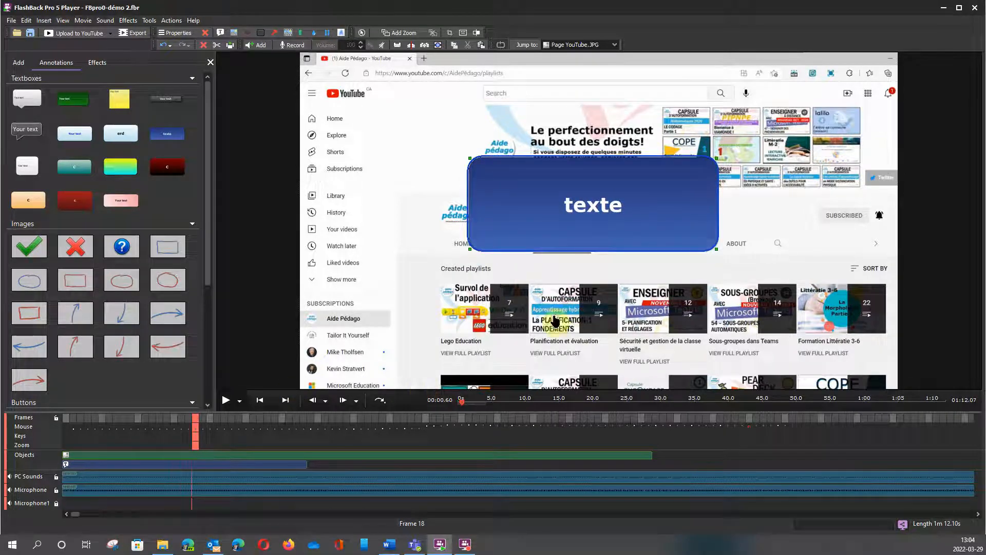
drag(546, 238, 545, 209)
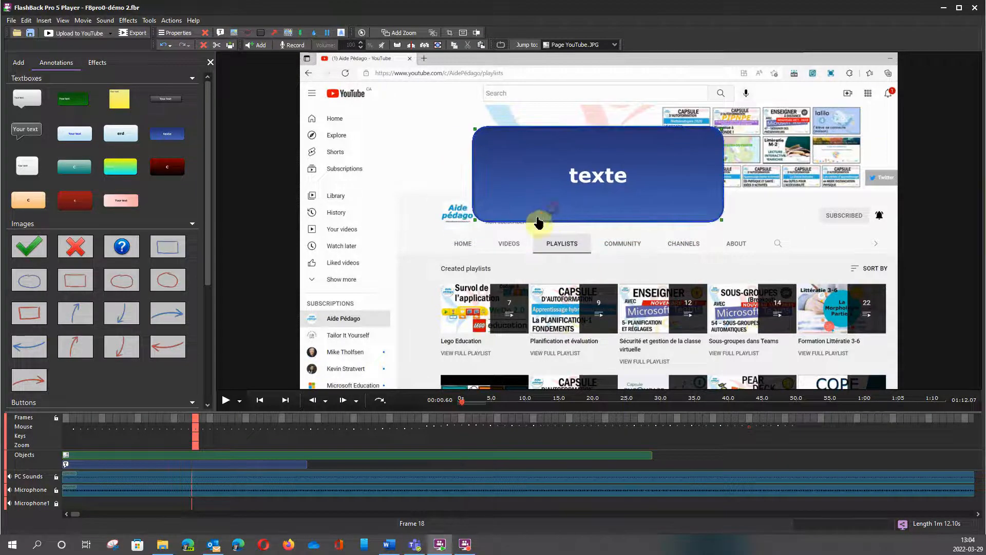
drag(473, 224, 413, 222)
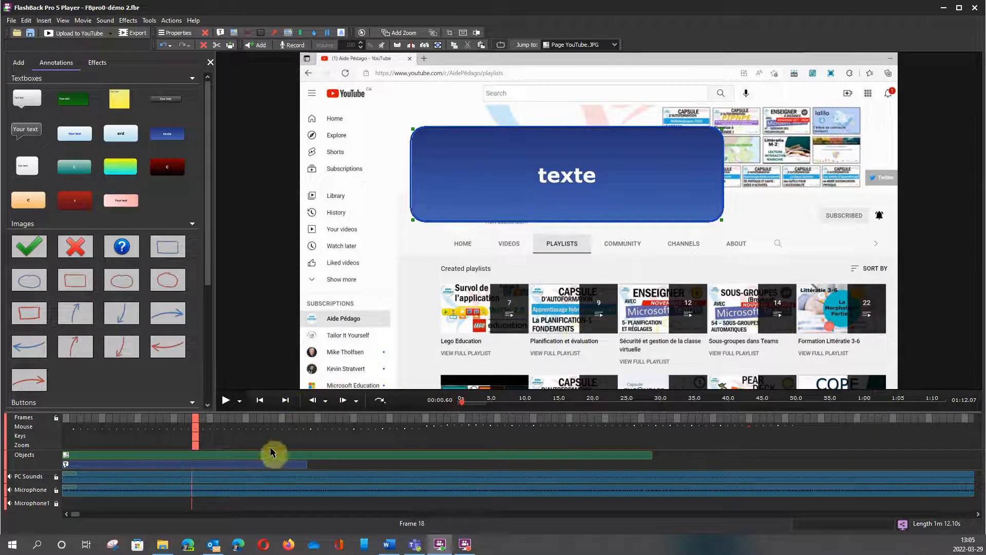
Move the blue textbox to a later start on the timeline and extend its end to lengthen its display.
drag(106, 465, 185, 467)
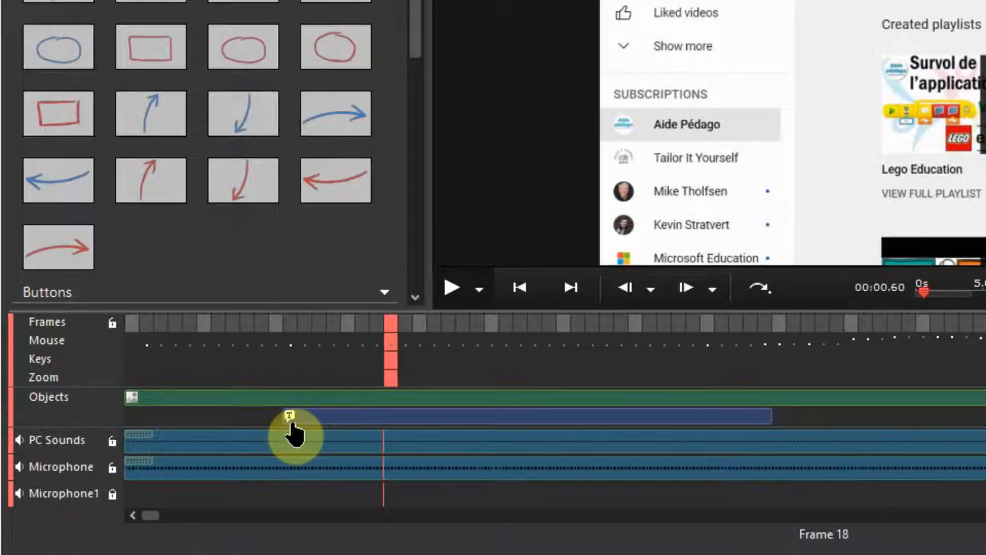
drag(291, 425, 557, 437)
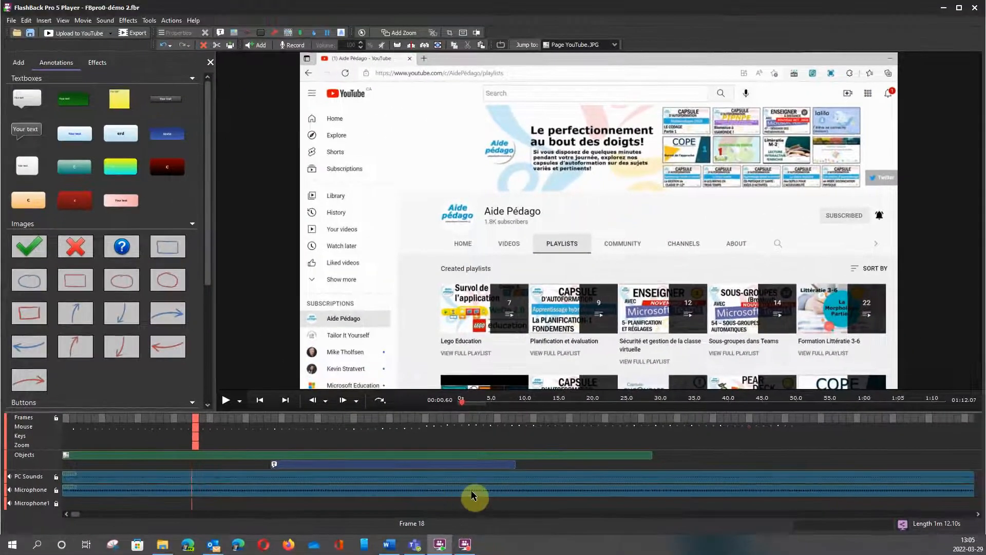
click(520, 468)
drag(522, 471, 858, 463)
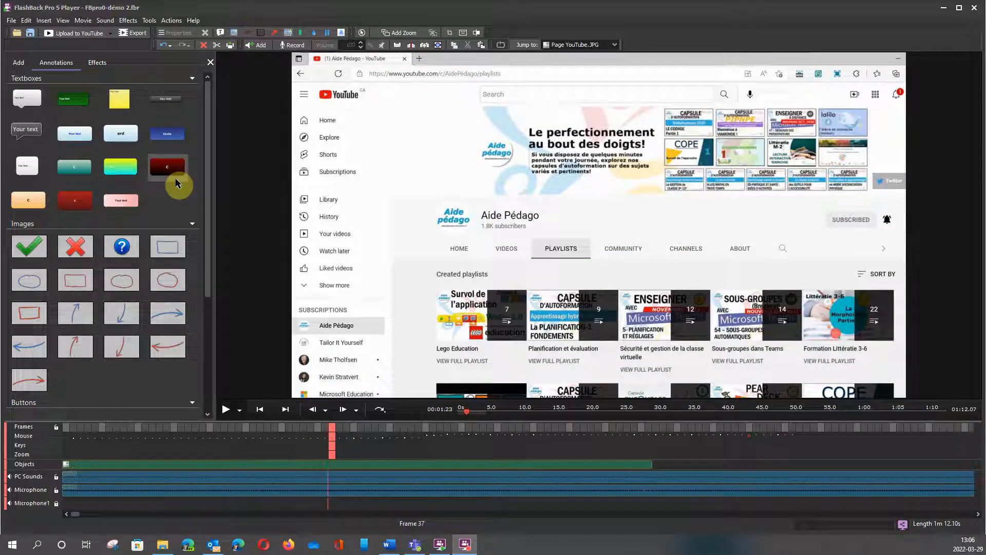
Add the dark red textbox over the channel banner and extend its callout pointer to the Liked videos entry.
drag(174, 178, 573, 167)
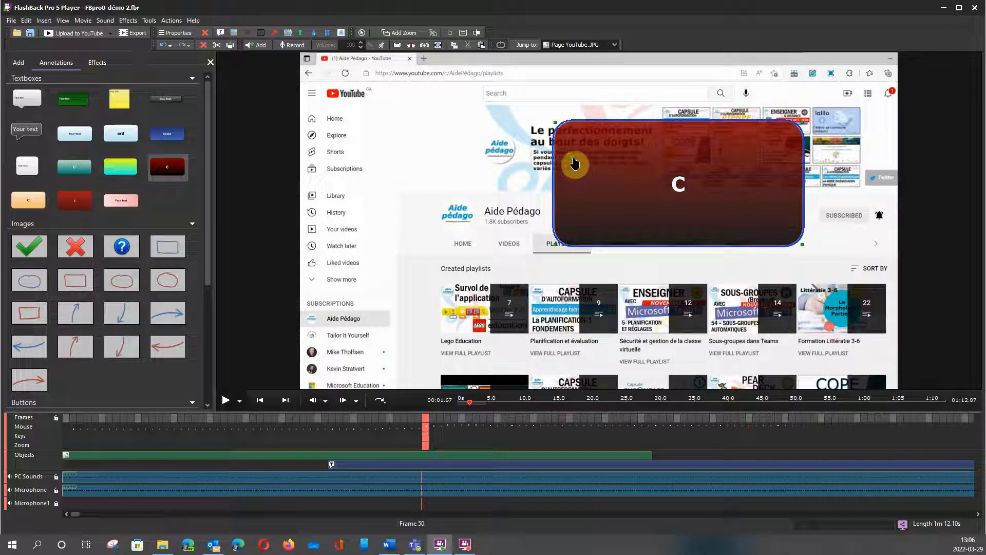
drag(574, 158, 366, 266)
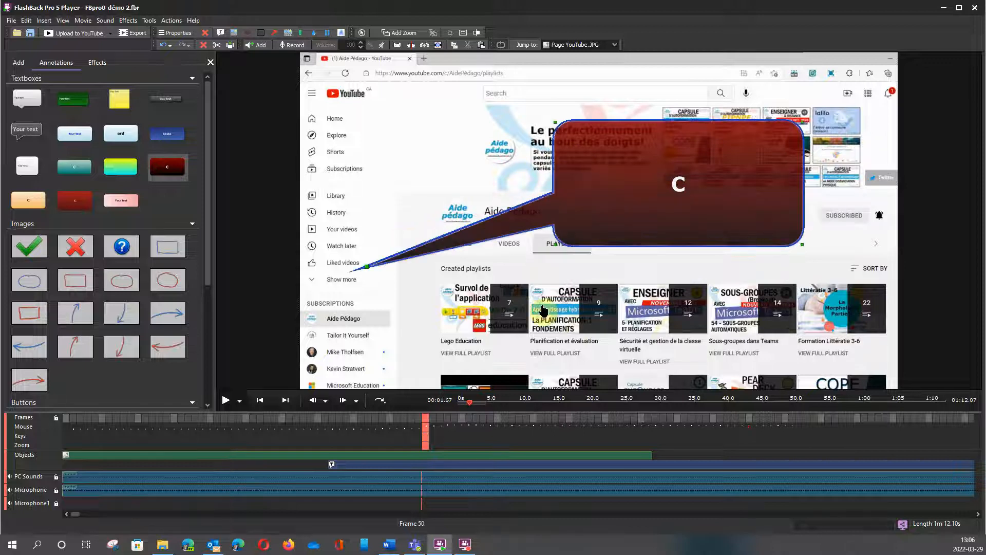